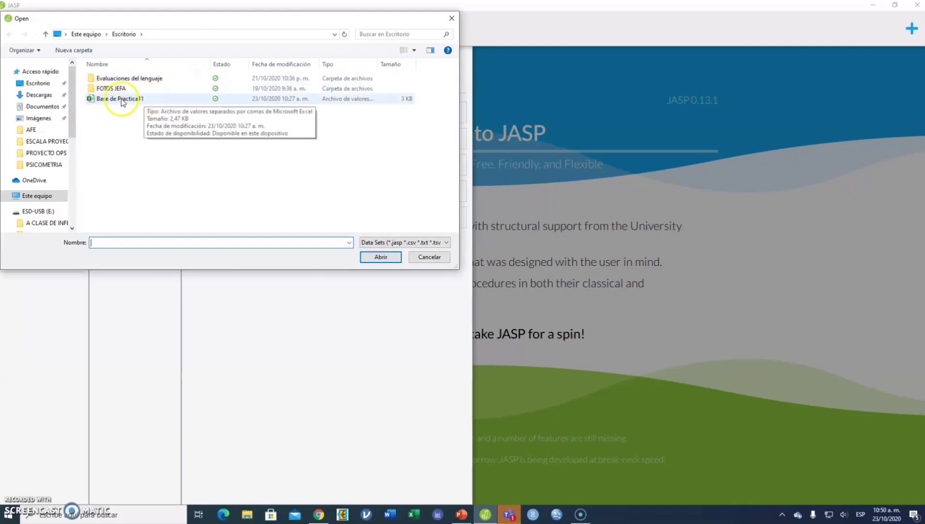
# Open the Base de Practica11 data file and start a classical Independent Samples T-Test
pyautogui.click(121, 99)
pyautogui.click(379, 257)
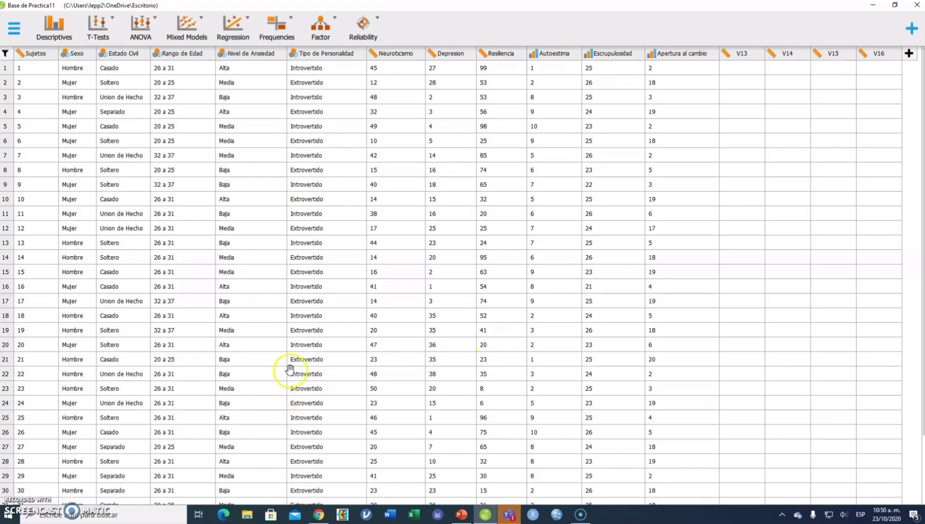
pyautogui.click(93, 27)
pyautogui.click(101, 76)
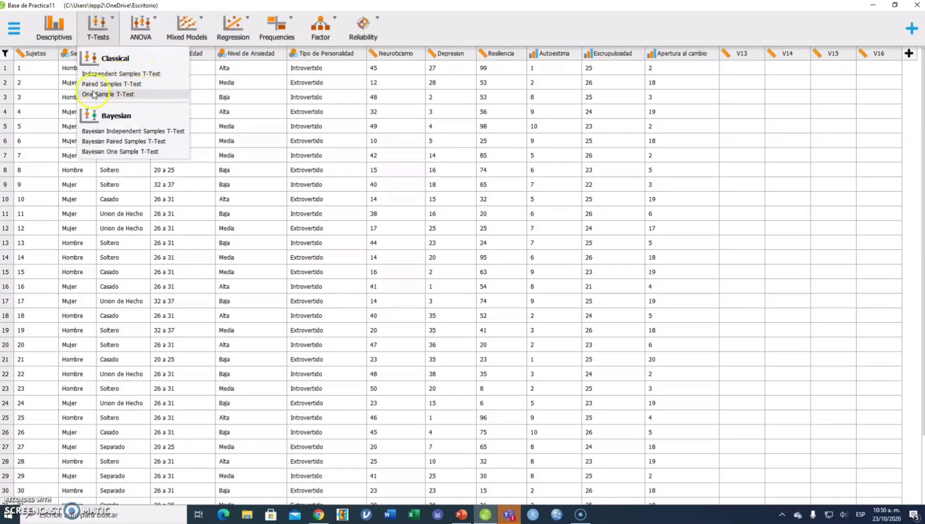
pyautogui.click(122, 75)
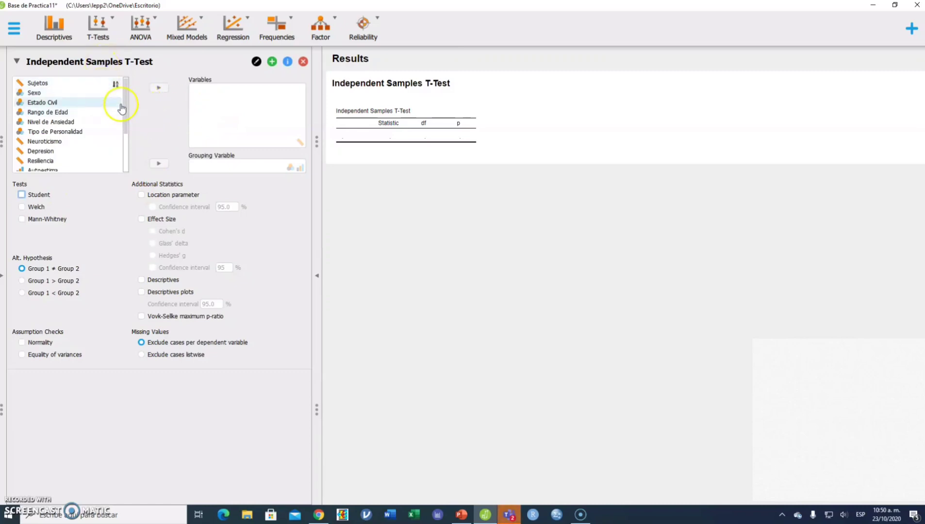
# Assign Resiliencia as the test variable and Sexo as the grouping variable
pyautogui.click(53, 161)
pyautogui.click(158, 89)
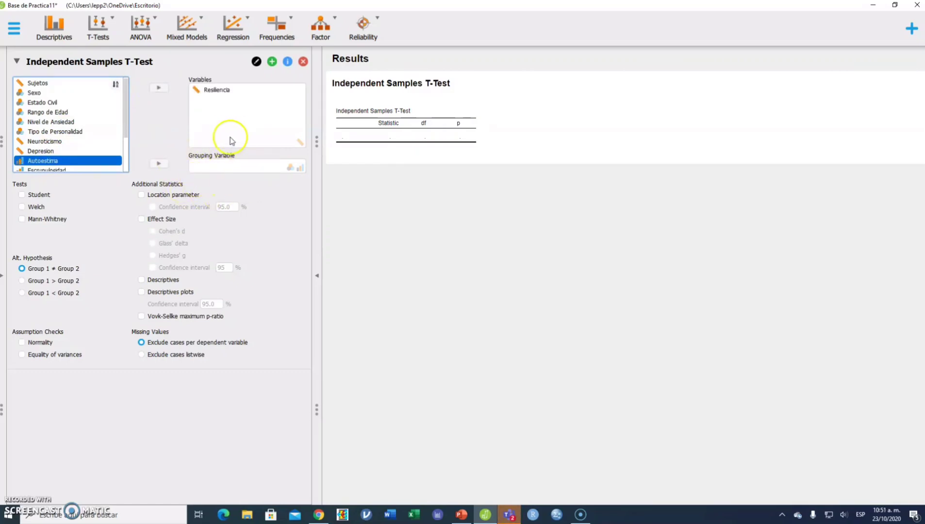
pyautogui.click(47, 92)
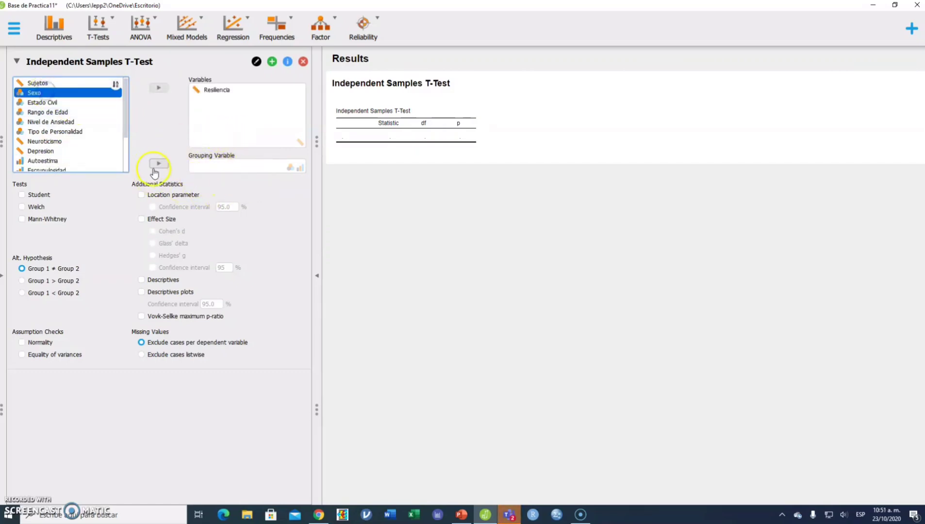
pyautogui.click(158, 163)
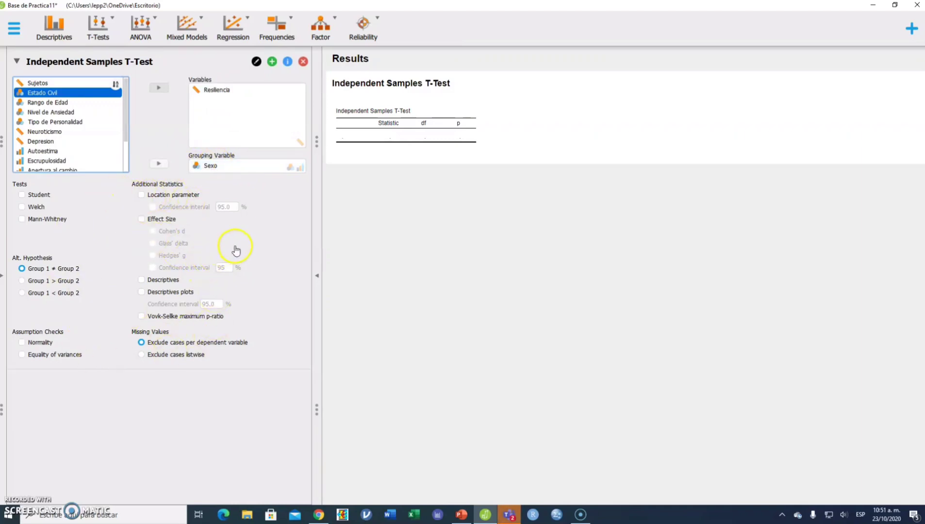
# Enable descriptives, descriptives plots, the normality and equality of variances checks, and the Student test, and review the Resiliencia results
pyautogui.click(257, 240)
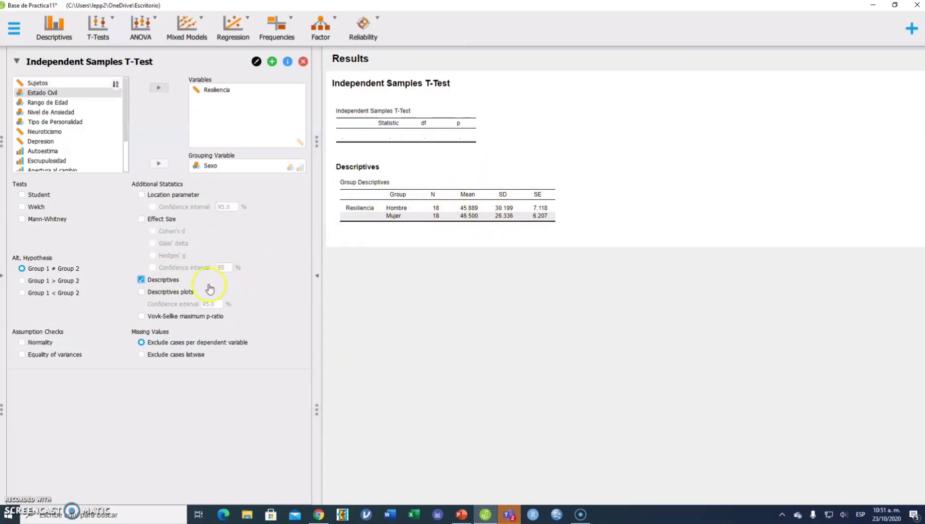
pyautogui.click(159, 294)
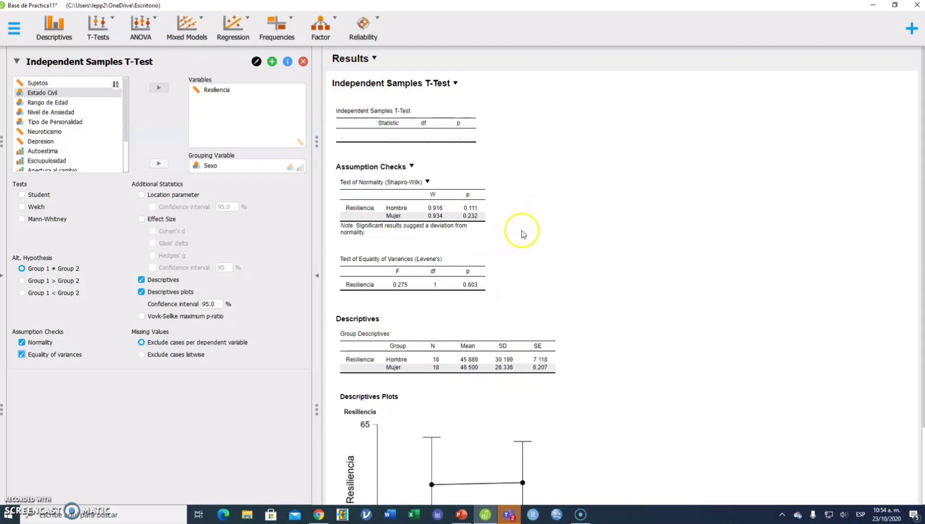
pyautogui.click(47, 196)
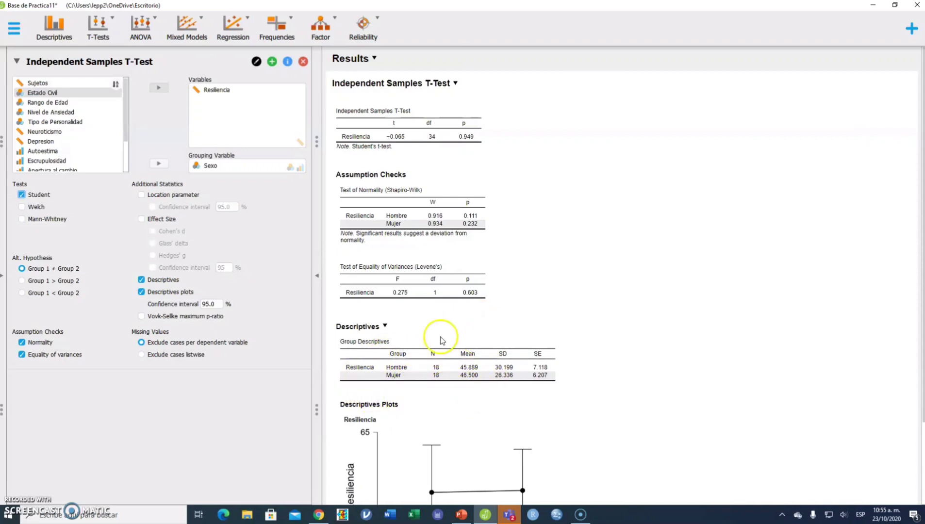
pyautogui.scroll(-1, 580, 402)
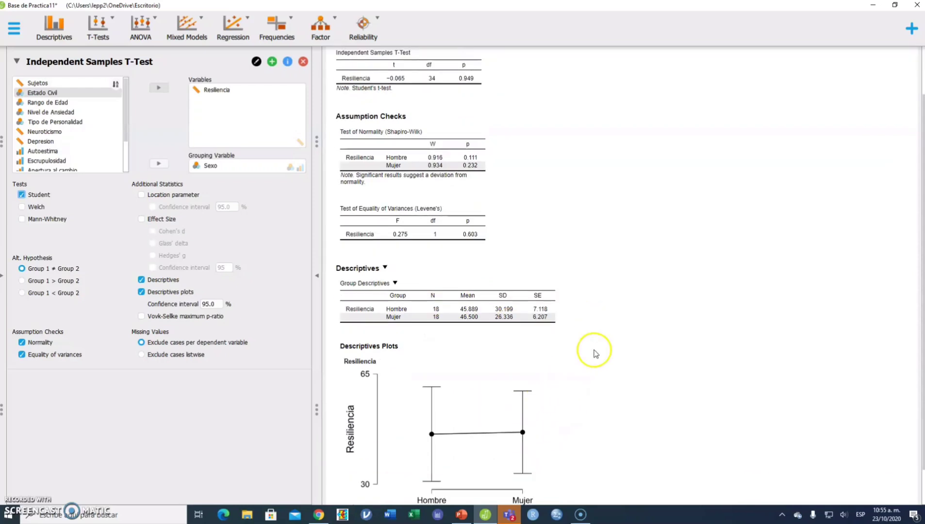
pyautogui.scroll(-1, 548, 318)
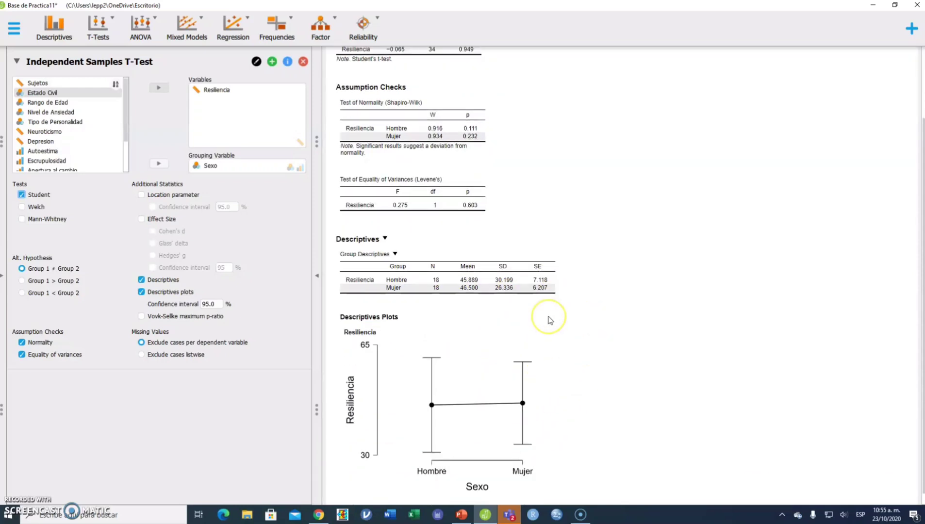
pyautogui.scroll(3, 549, 319)
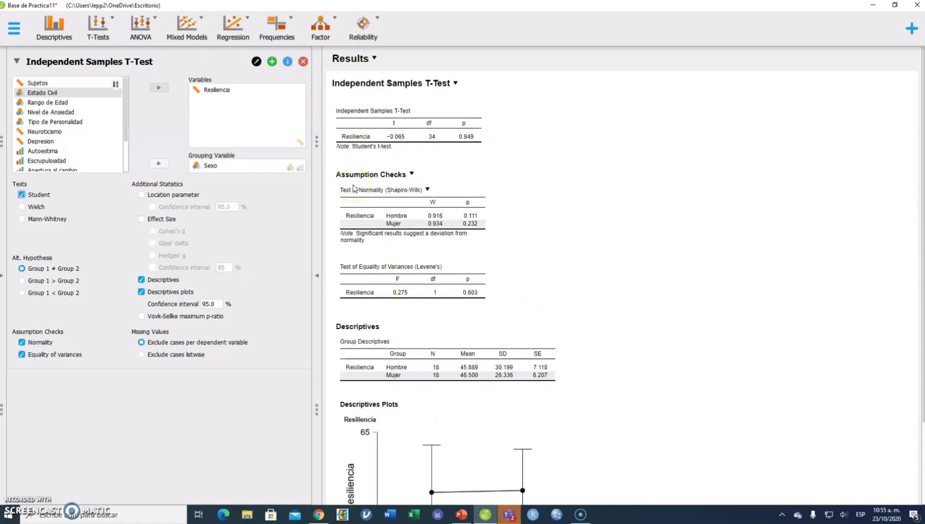
# Remove Resiliencia from the test variables and Sexo from the grouping variable
pyautogui.click(221, 92)
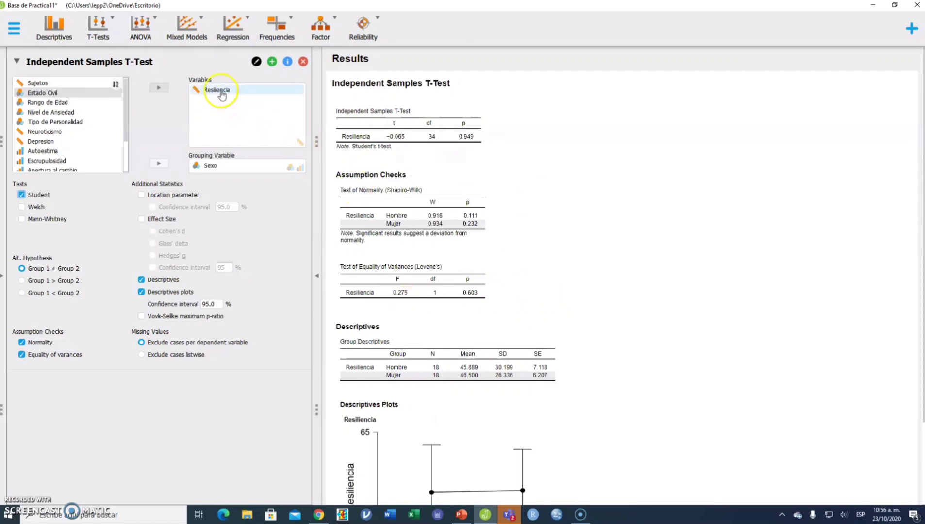
pyautogui.click(221, 93)
pyautogui.click(158, 91)
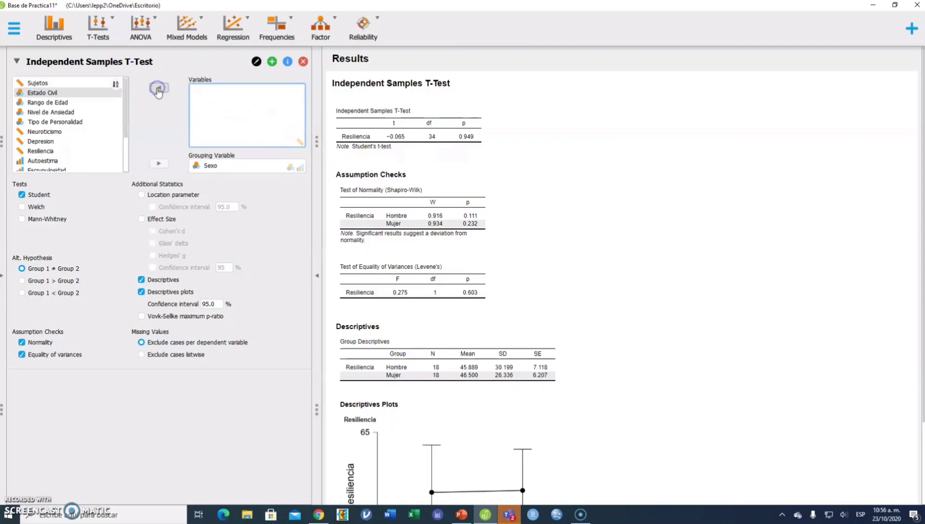
pyautogui.click(205, 167)
pyautogui.click(162, 165)
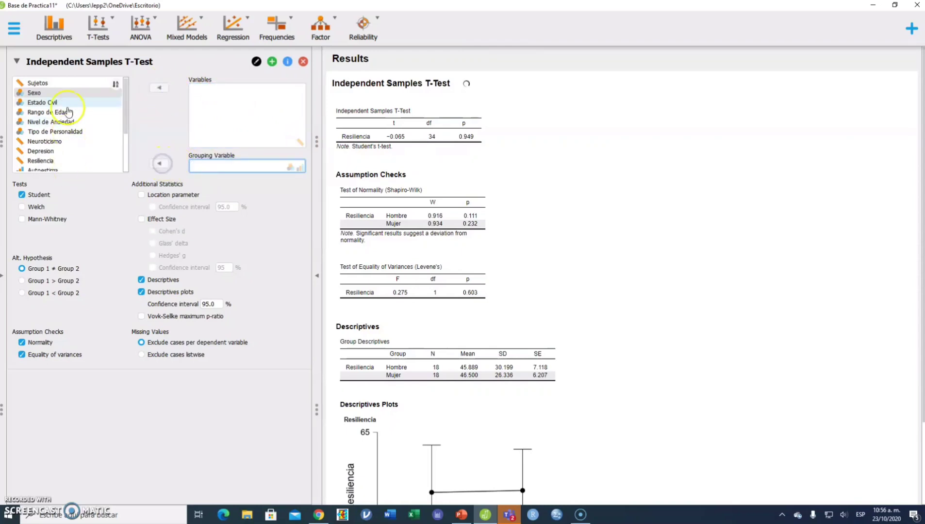
# Assign Tipo de Personalidad as the grouping variable and Apertura al cambio as the test variable
pyautogui.click(67, 131)
pyautogui.click(157, 164)
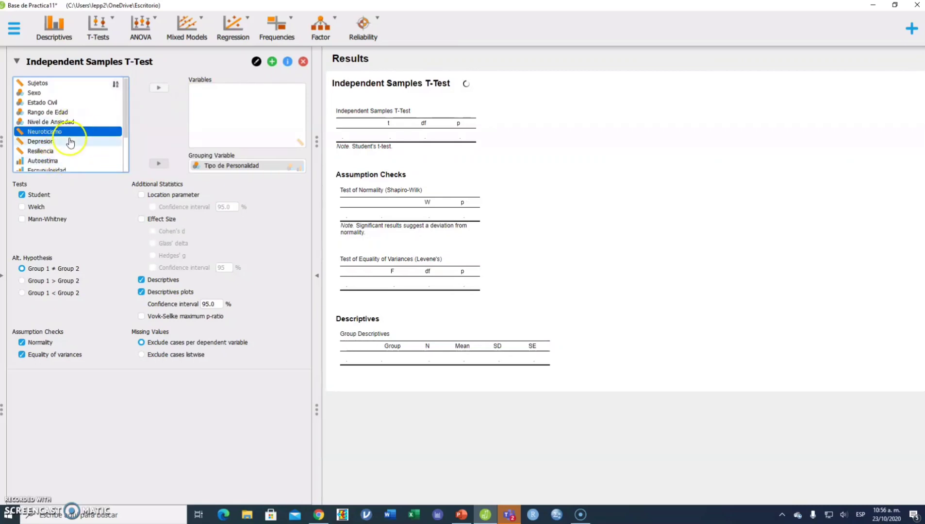
pyautogui.click(72, 122)
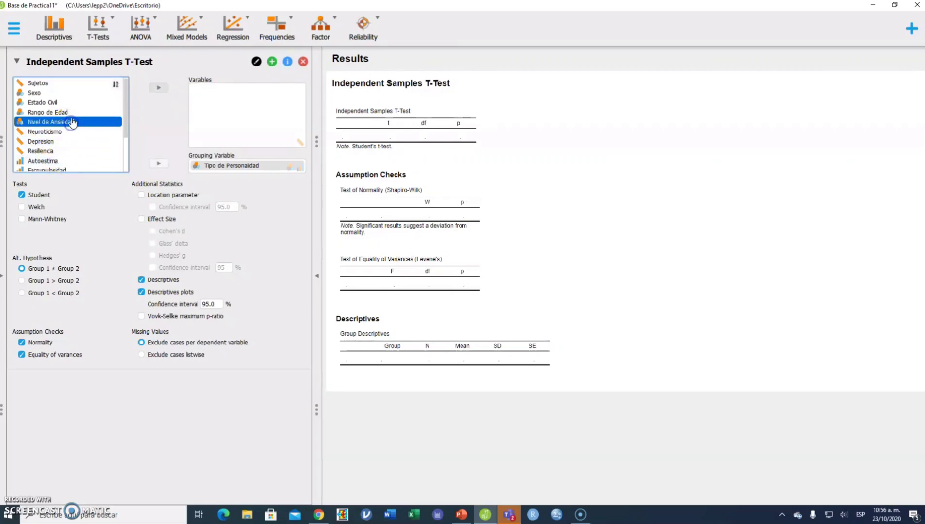
pyautogui.scroll(-2, 74, 122)
pyautogui.click(72, 127)
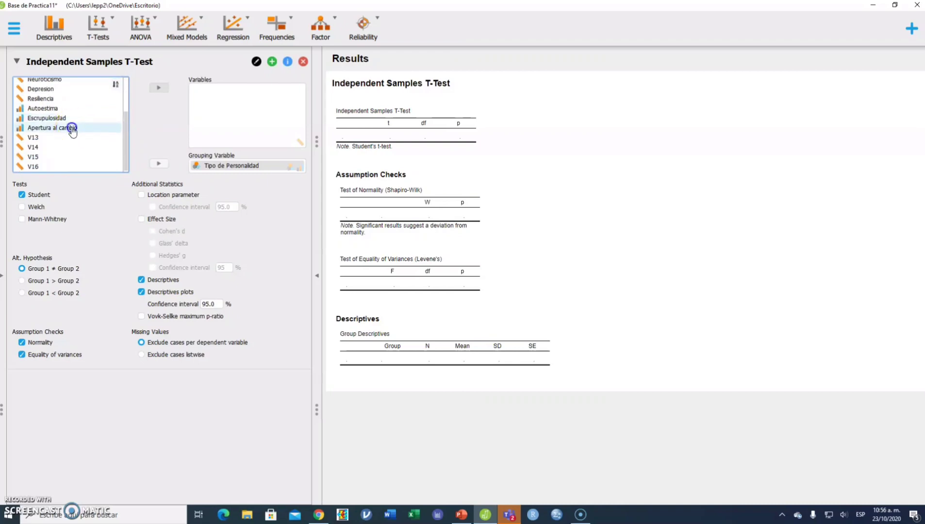
pyautogui.click(156, 97)
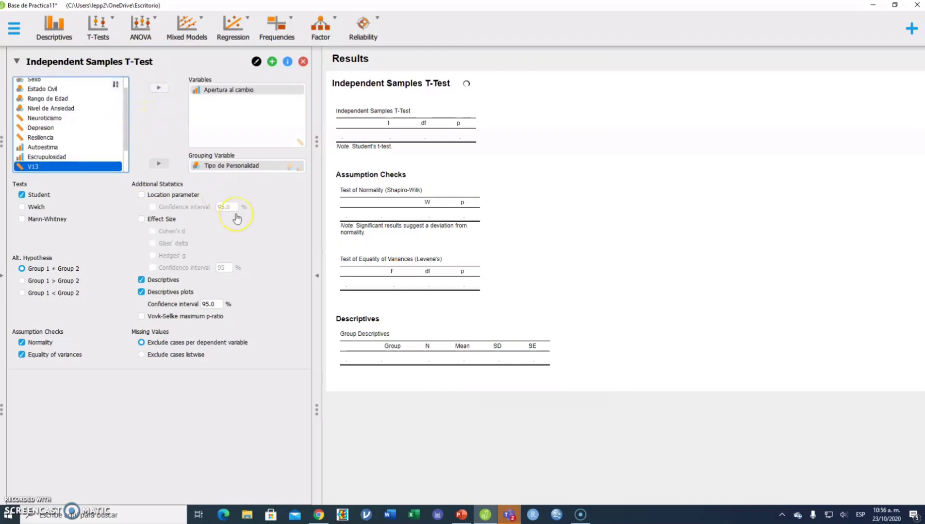
# Replace the Student test with the Mann-Whitney test for Apertura al cambio
pyautogui.click(46, 196)
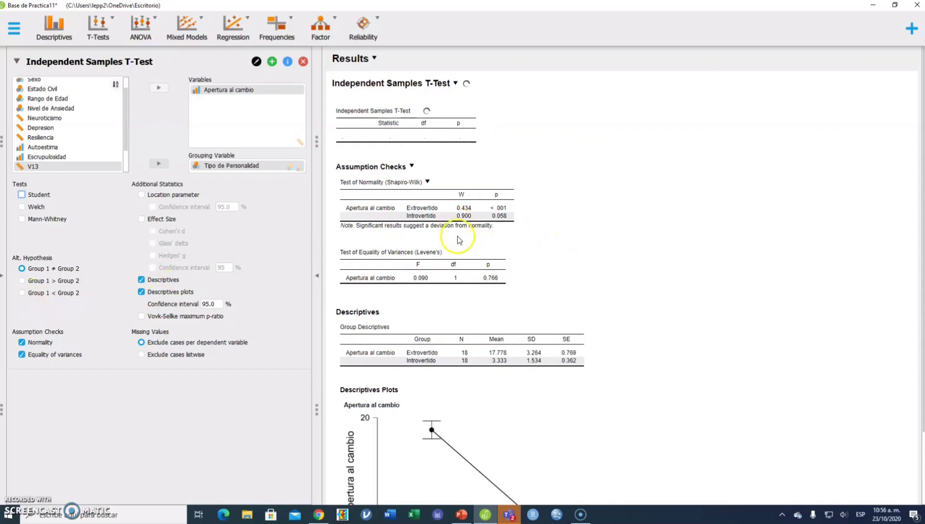
pyautogui.scroll(-3, 597, 209)
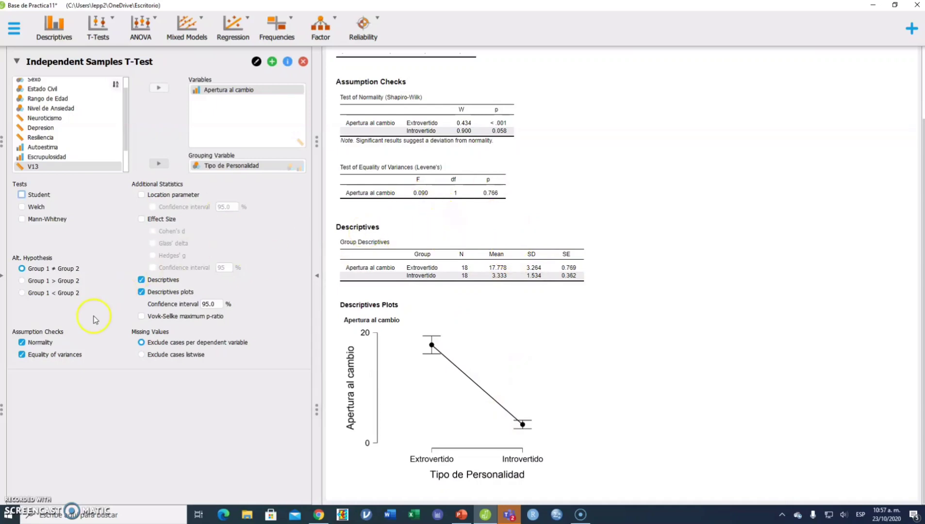
pyautogui.scroll(1, 553, 206)
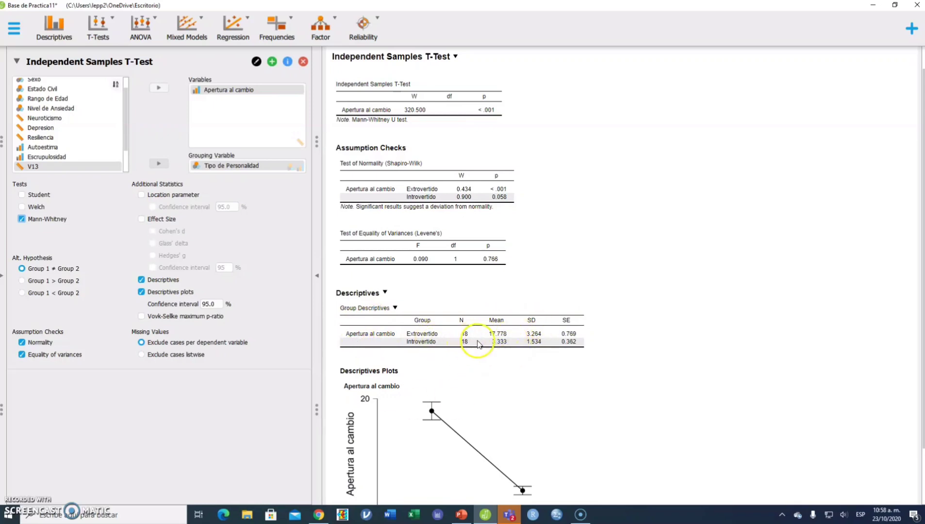
# Examine the Mann-Whitney result, assumption checks, group descriptives and descriptives plot for Apertura al cambio by Tipo de Personalidad
pyautogui.scroll(-1, 605, 339)
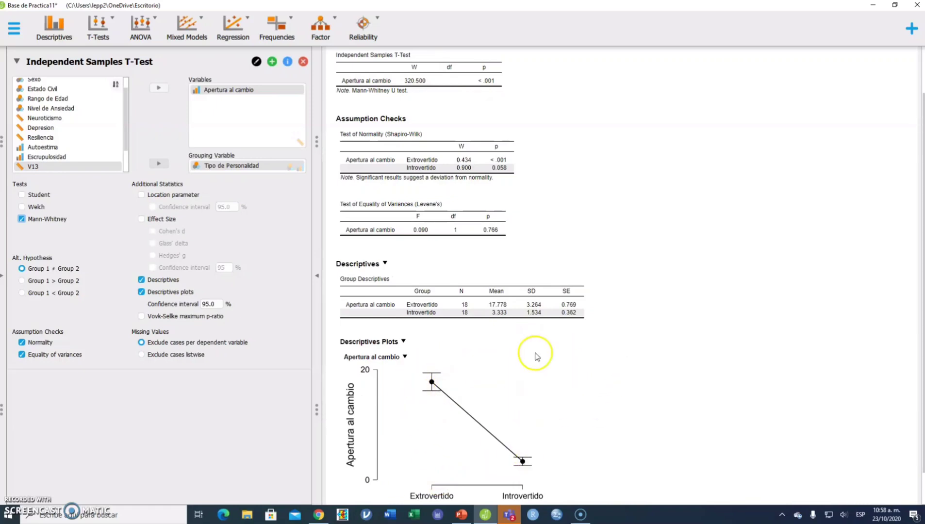
pyautogui.scroll(1, 613, 280)
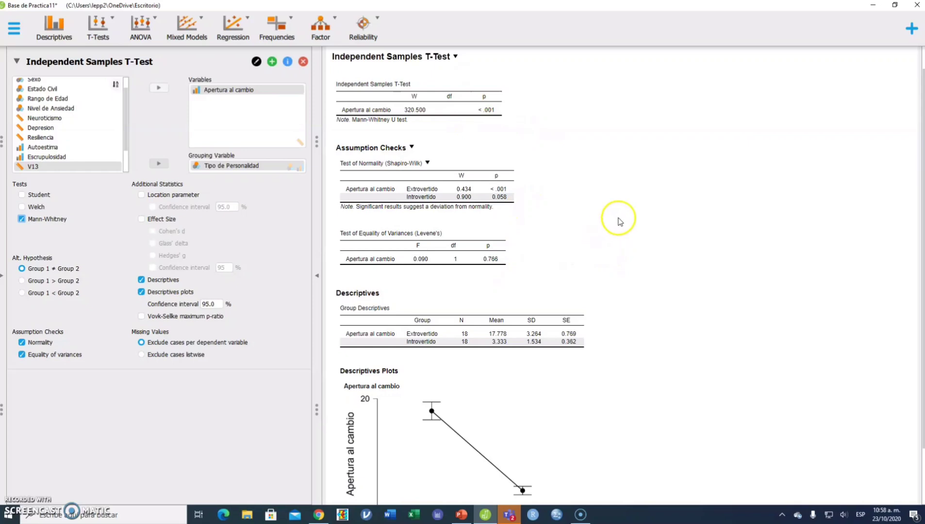
pyautogui.scroll(-1, 621, 221)
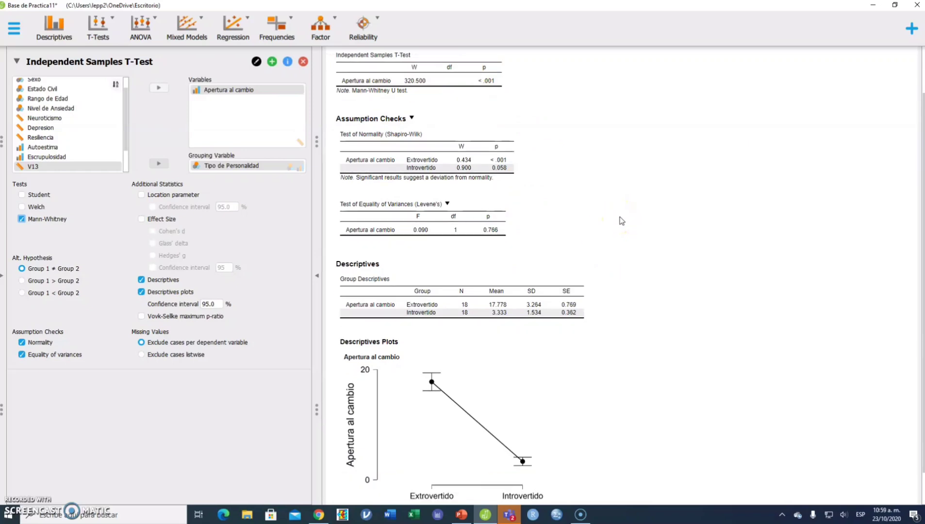
pyautogui.scroll(2, 621, 221)
pyautogui.scroll(-1, 621, 221)
pyautogui.click(550, 168)
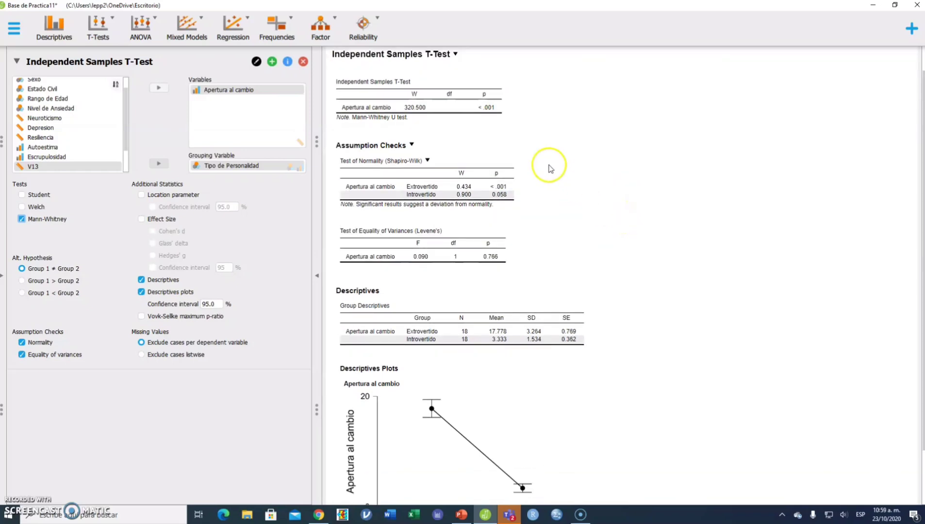
pyautogui.scroll(-1, 549, 168)
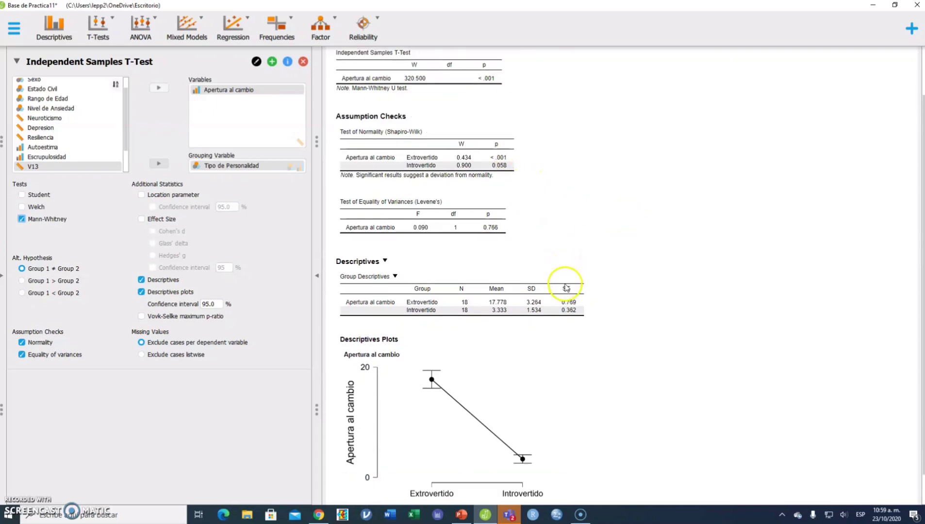
pyautogui.scroll(1, 565, 287)
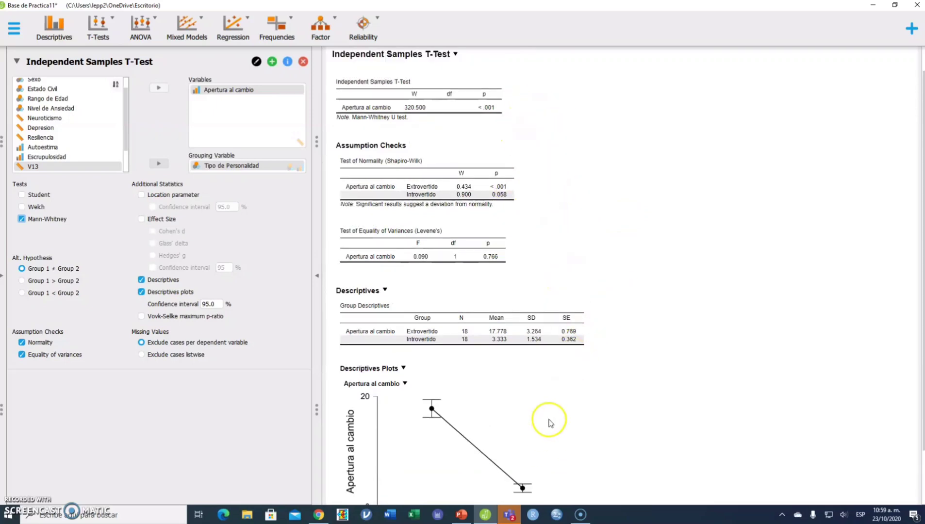
pyautogui.scroll(-2, 619, 374)
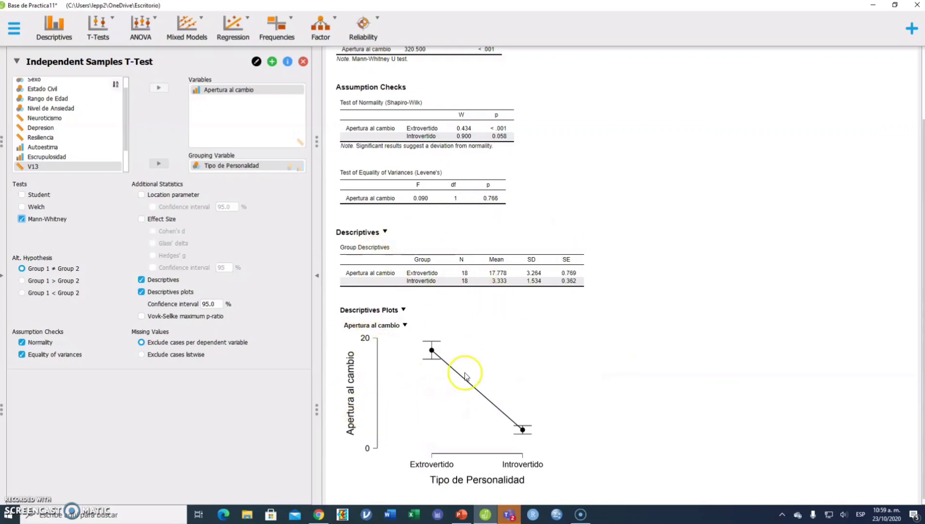
pyautogui.scroll(1, 669, 286)
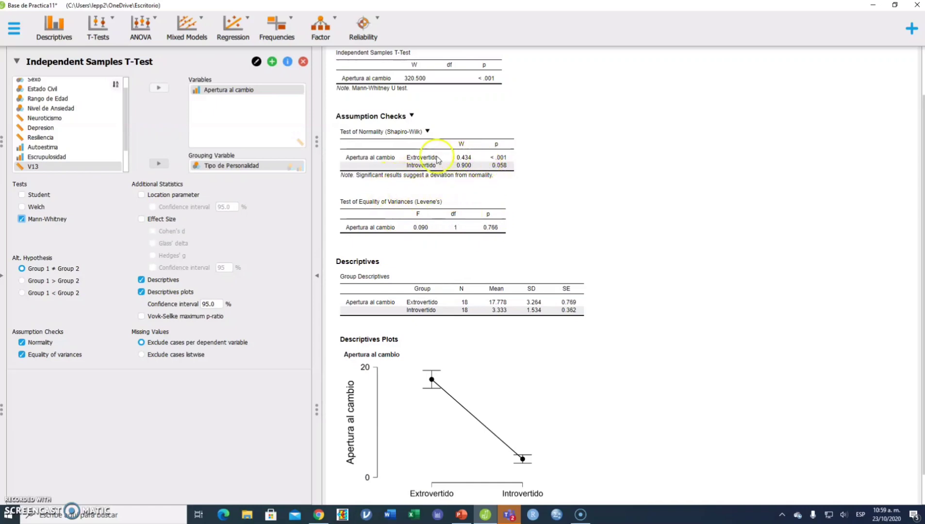
pyautogui.scroll(2, 522, 233)
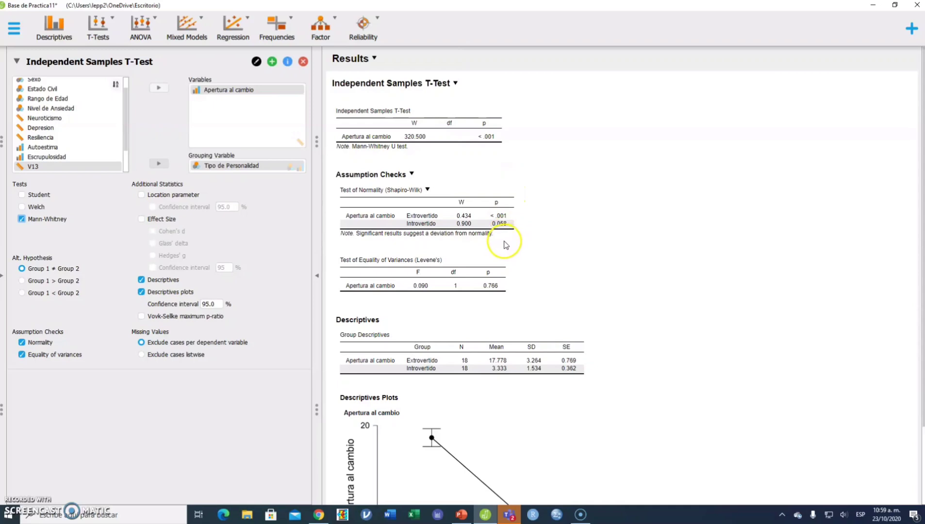
pyautogui.moveTo(582, 516)
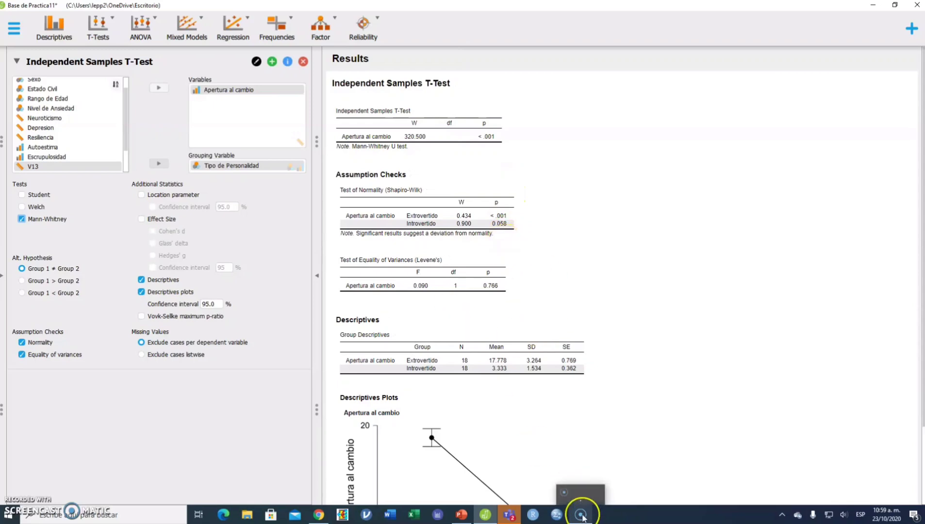